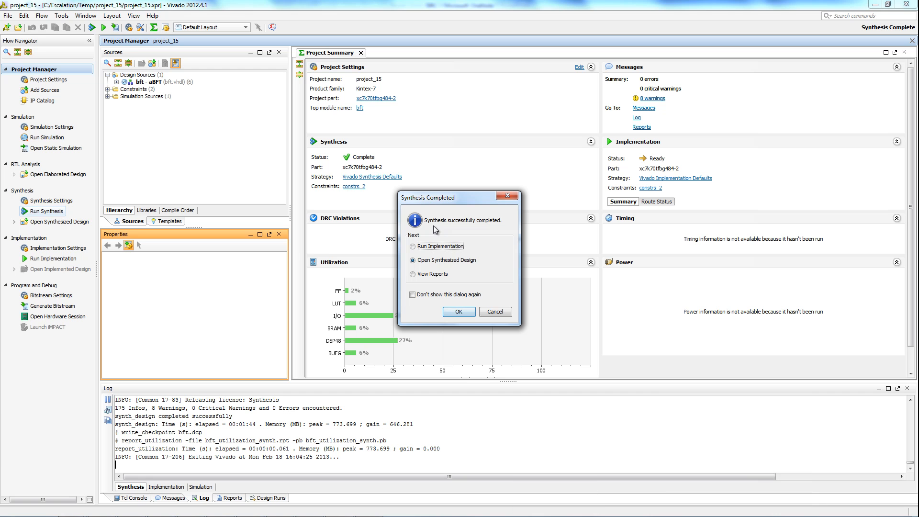
# Open the synthesized design and run a DRC report named drc_1 with the rule deck set to all
pyautogui.click(458, 312)
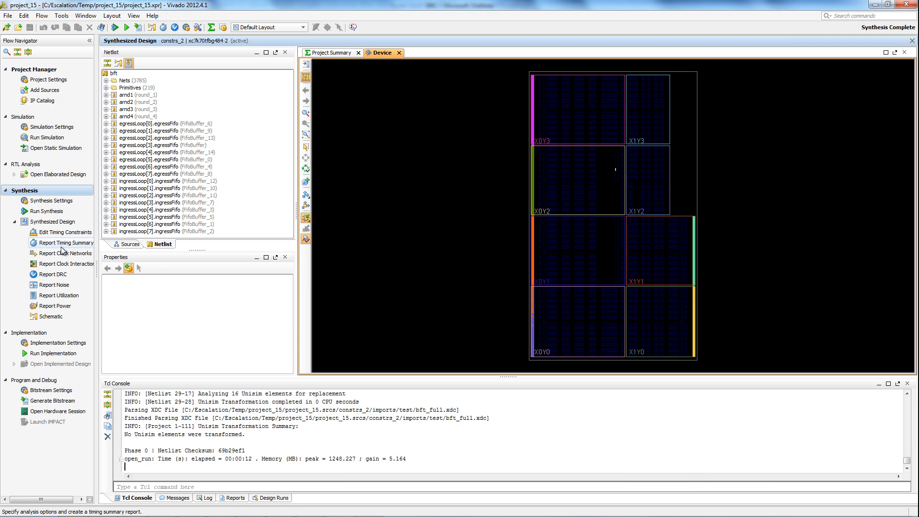
pyautogui.click(56, 275)
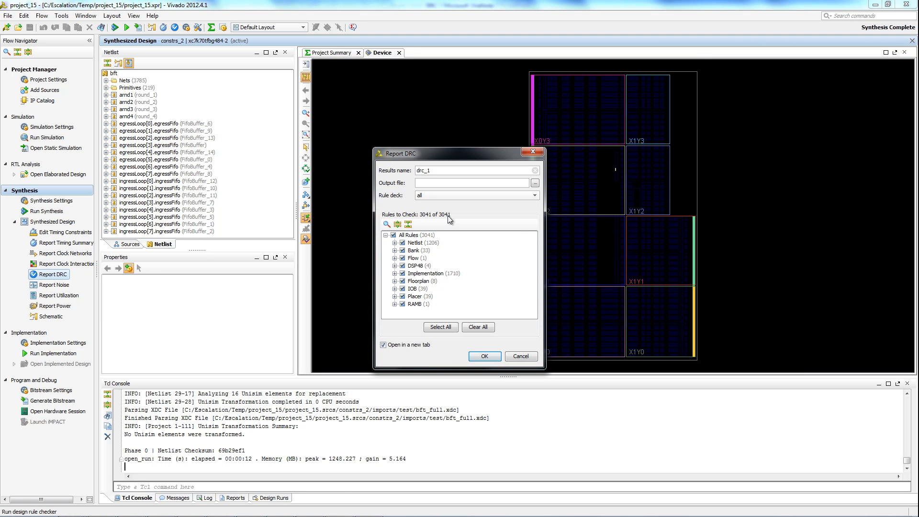
pyautogui.click(483, 357)
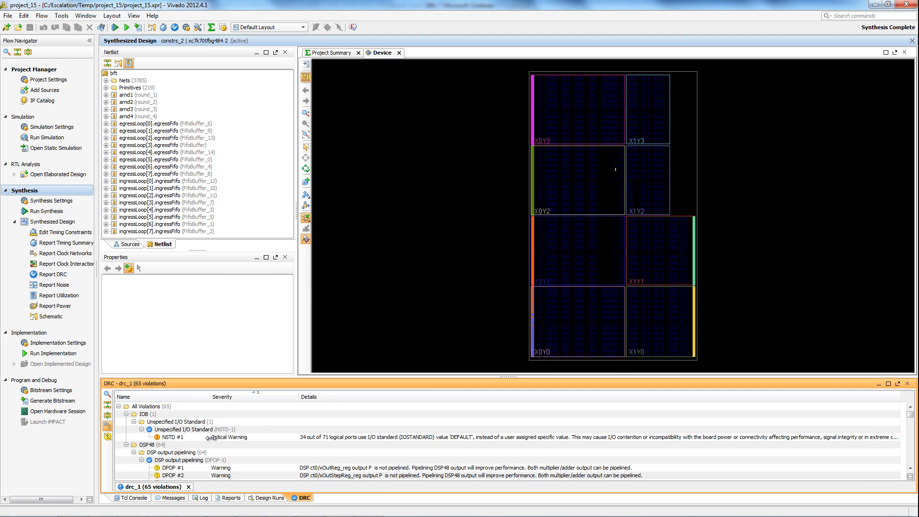
# Filter the DRC results to hide warnings, and examine the NSTD #1 violation's details in an enlarged properties view
pyautogui.click(192, 435)
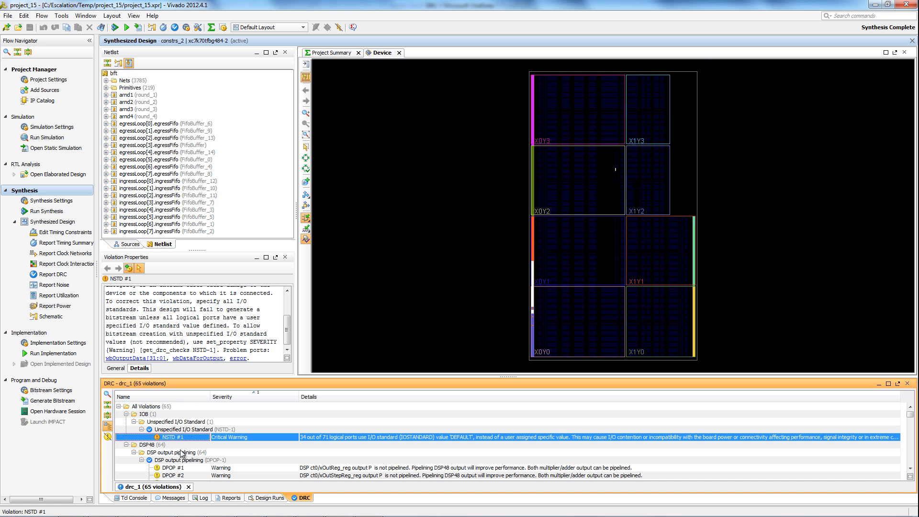
pyautogui.click(107, 437)
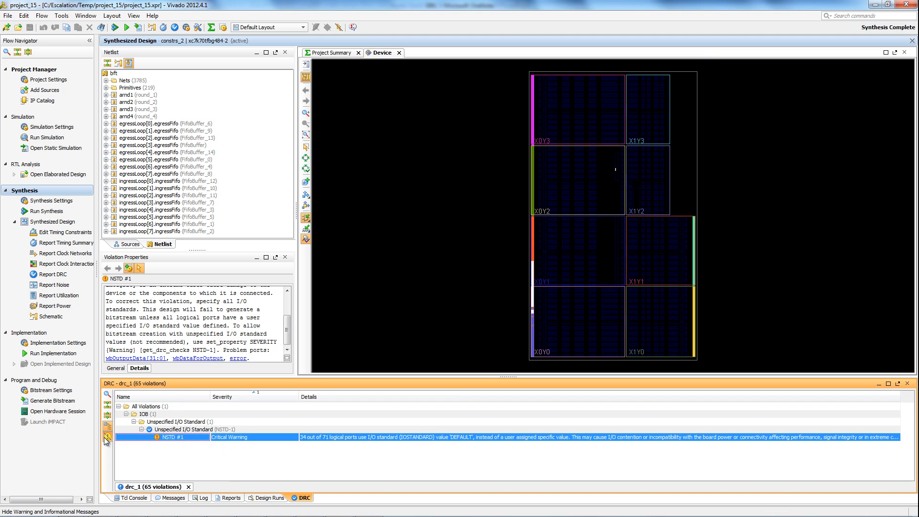
pyautogui.rightClick(171, 435)
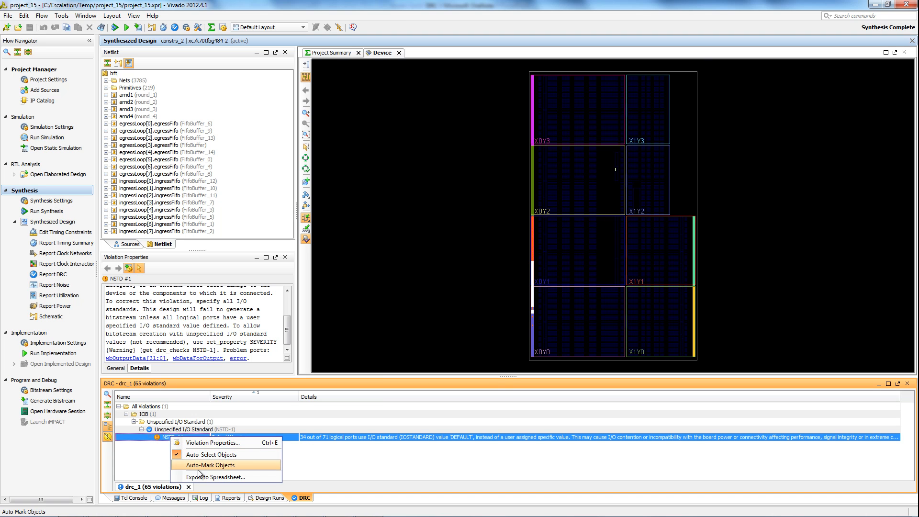
pyautogui.click(217, 443)
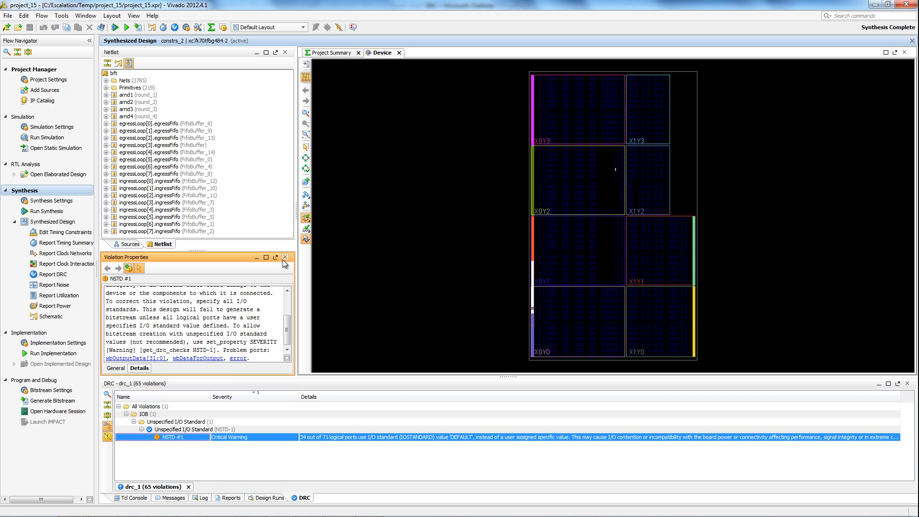
pyautogui.moveTo(298, 211); pyautogui.dragTo(468, 200)
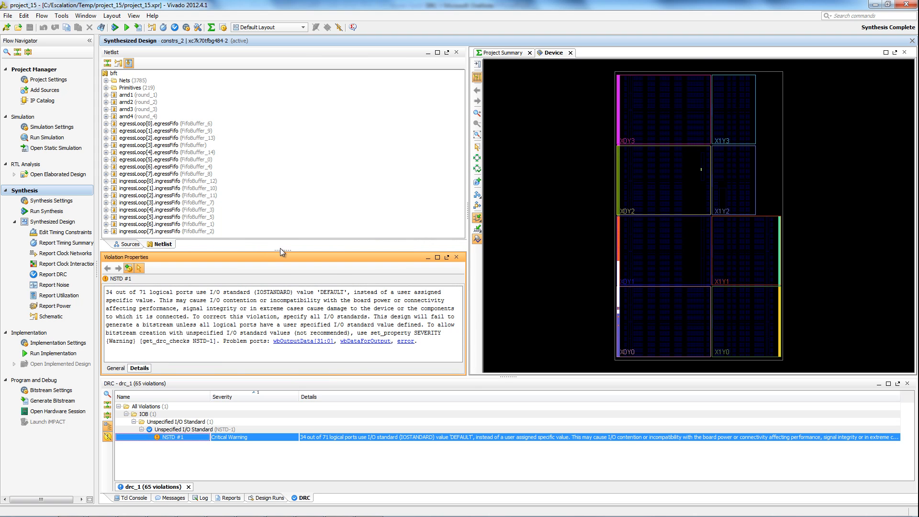
pyautogui.moveTo(280, 250); pyautogui.dragTo(283, 181)
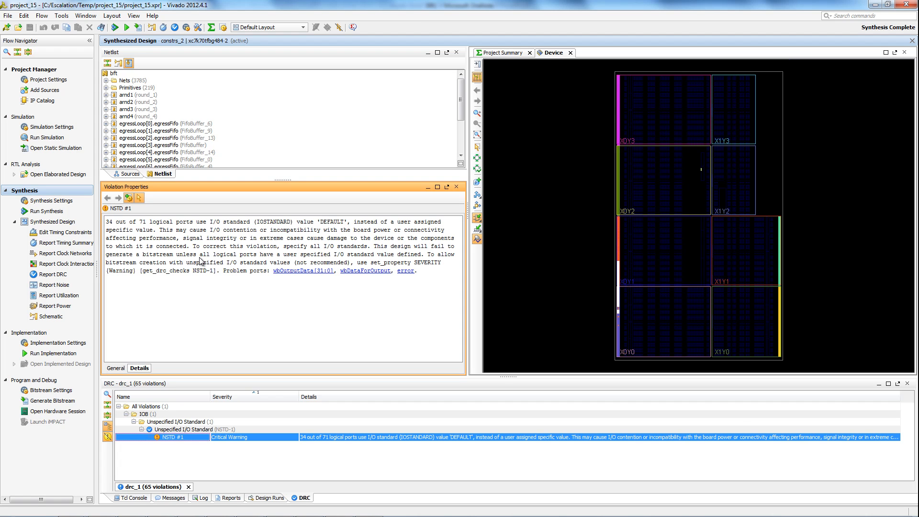
# In bft_full.xdc of constrs_2, uncomment the line "set_property IOSTANDARD LVCMOS18 [all_outputs]" and save the file
pyautogui.click(124, 174)
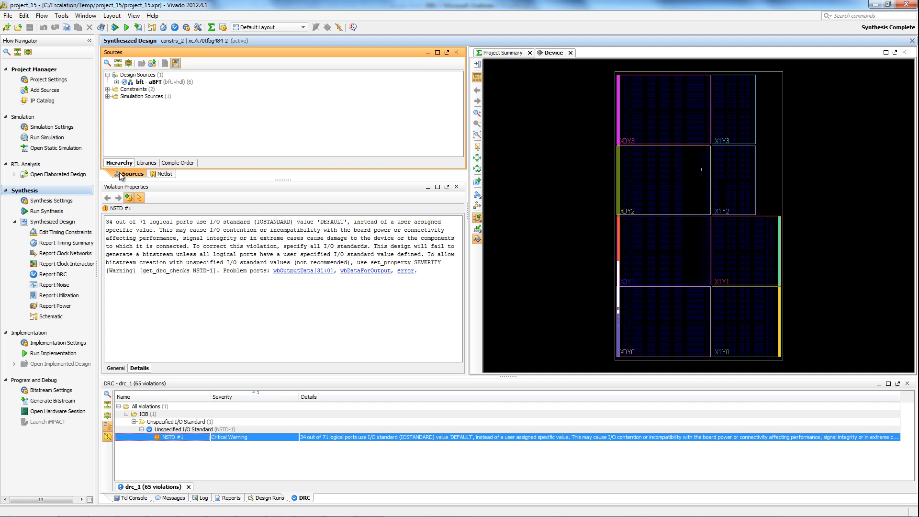
pyautogui.click(108, 90)
pyautogui.click(154, 111)
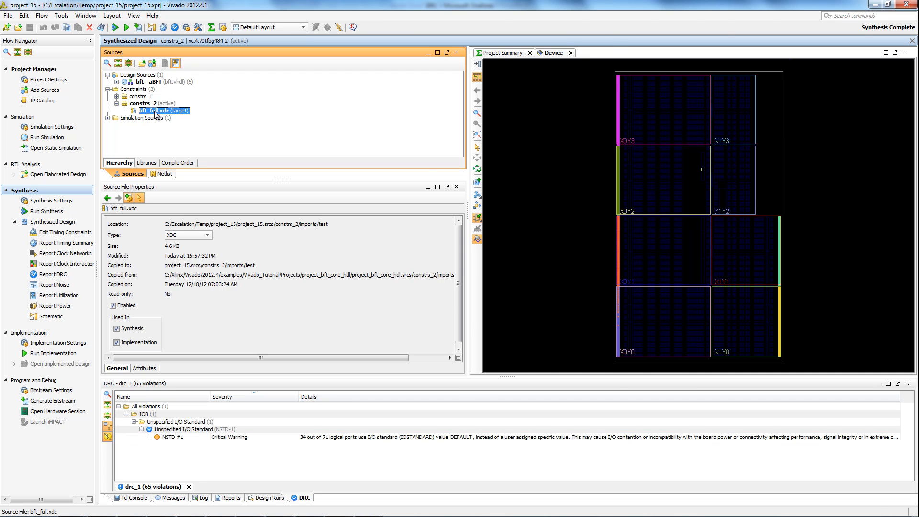
pyautogui.doubleClick(154, 111)
pyautogui.moveTo(910, 176); pyautogui.dragTo(912, 337)
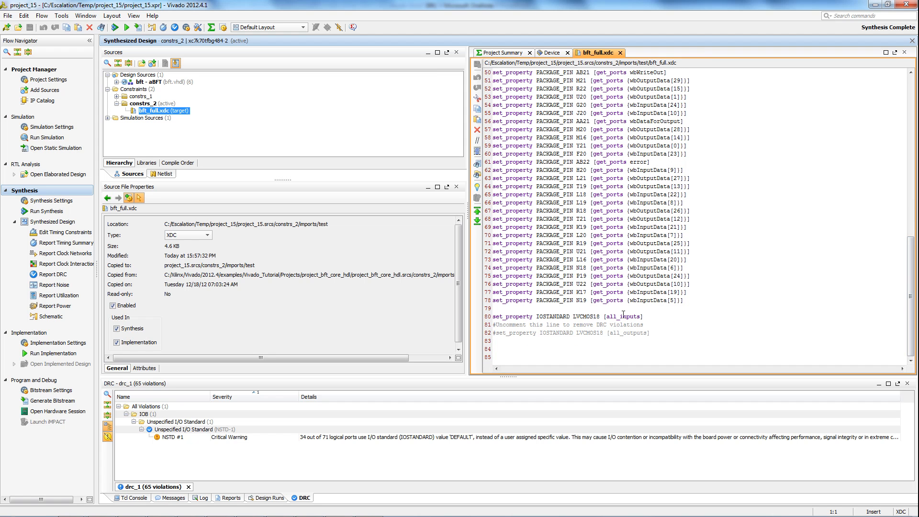
pyautogui.click(497, 333)
pyautogui.press('BackSpace')
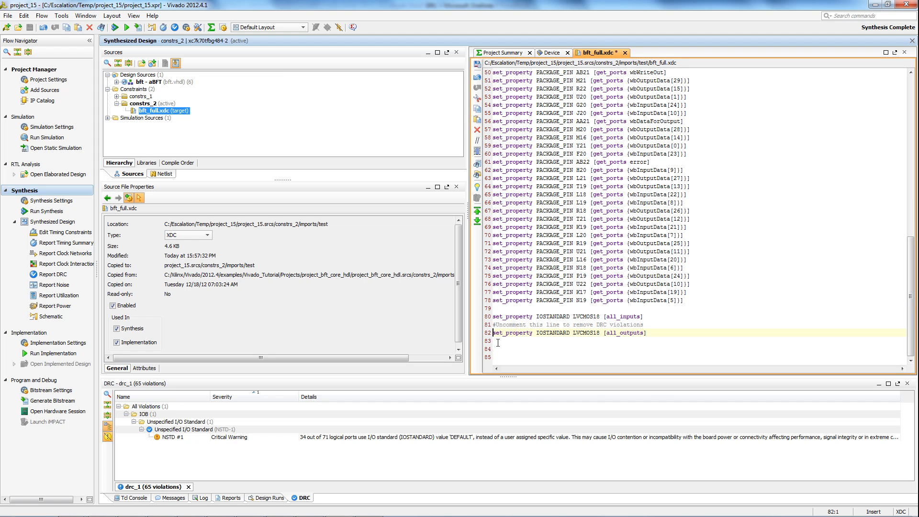
pyautogui.click(478, 66)
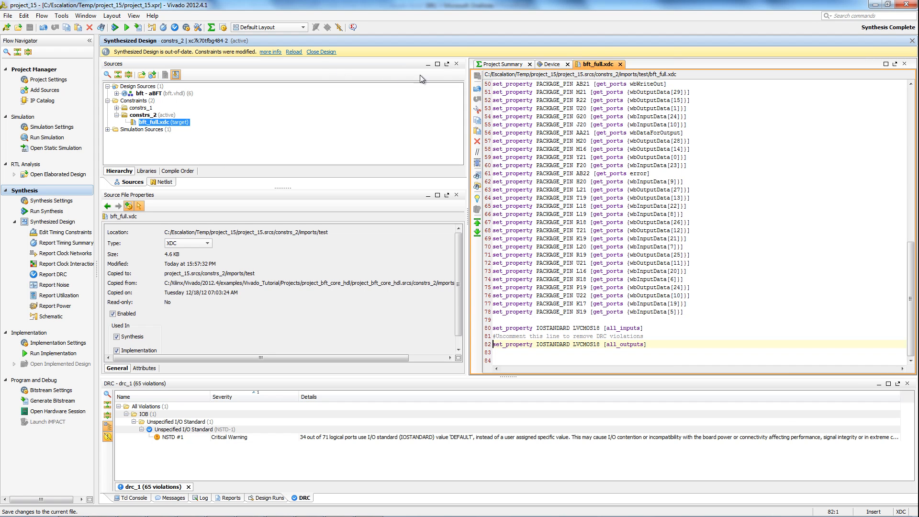
# Reload the synthesized design with the modified constraints and rerun the drc_1 report on all rules, checking it with warnings hidden and shown
pyautogui.click(293, 52)
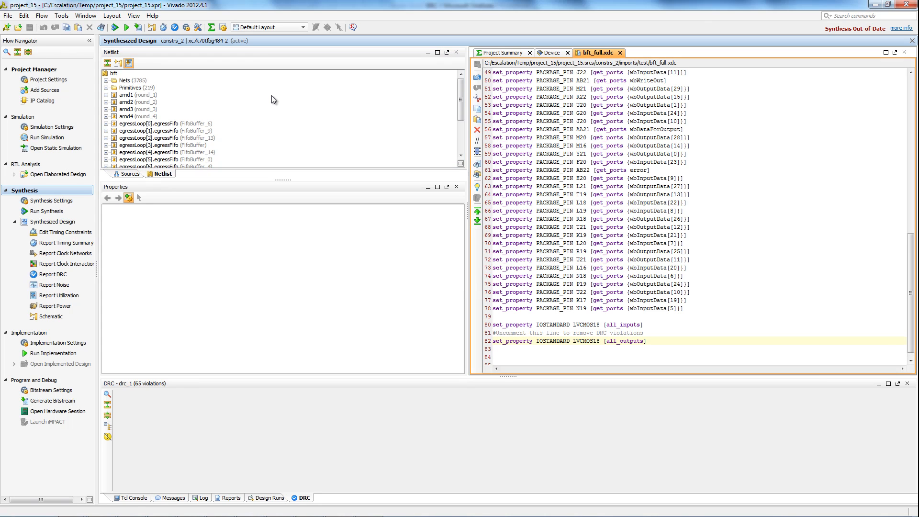
pyautogui.click(52, 275)
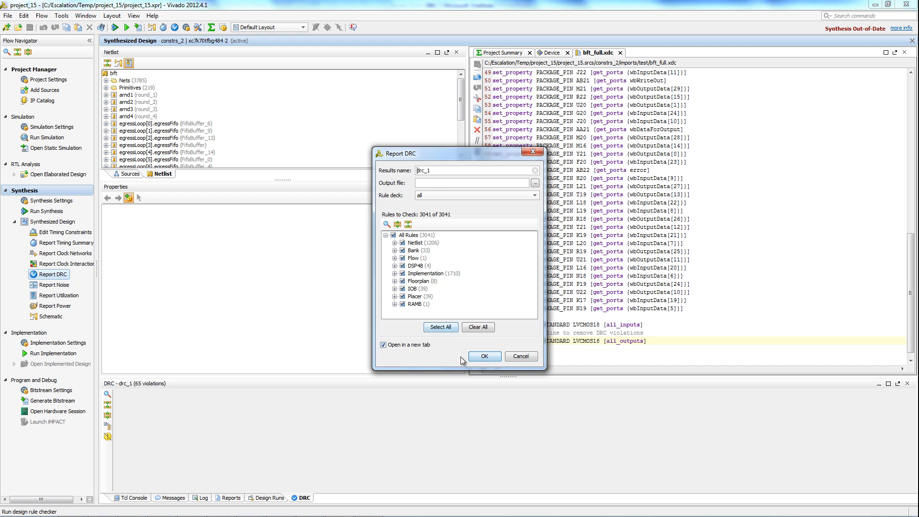
pyautogui.click(485, 356)
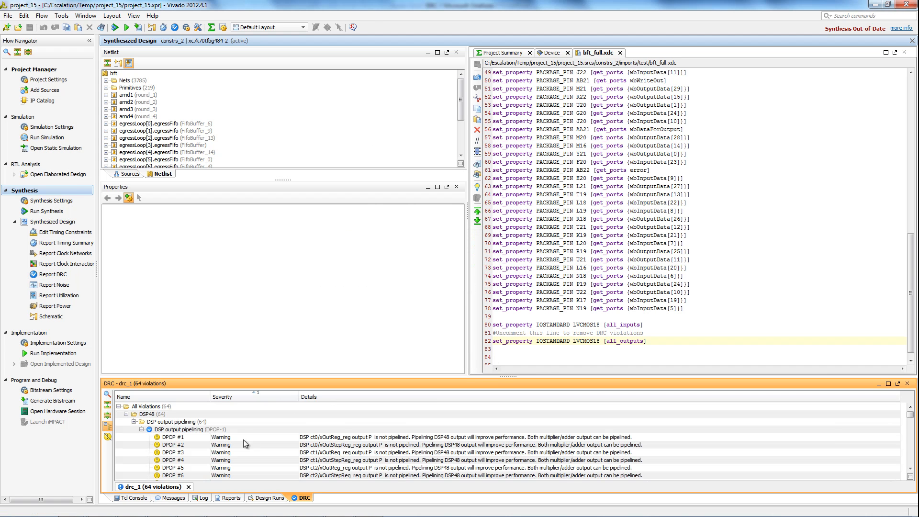
pyautogui.click(110, 437)
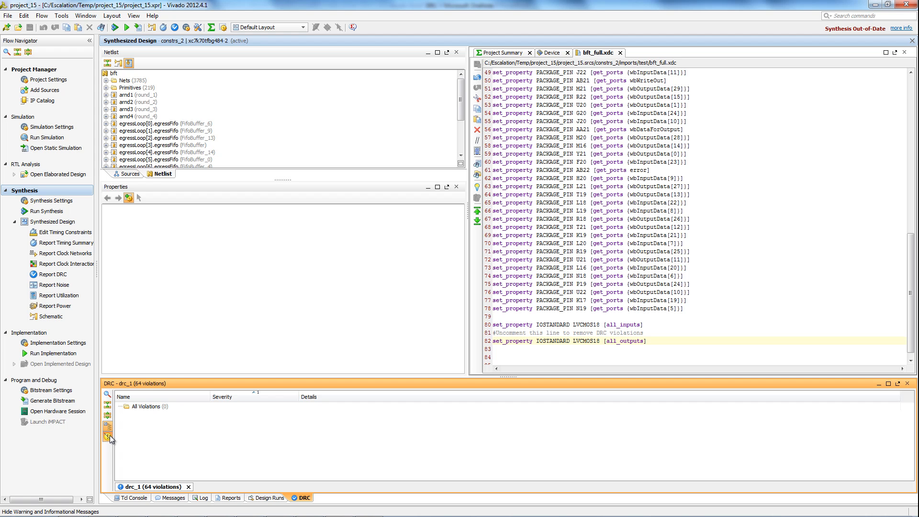
pyautogui.click(109, 438)
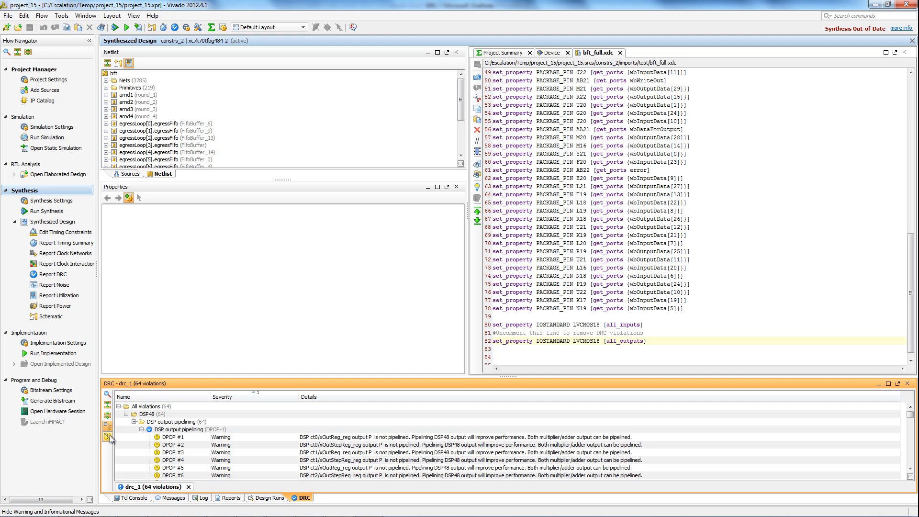
# Run the Tcl command "report_drc -name drc_1 -file post_synth.drc" to write the DRC report to a file
pyautogui.click(126, 497)
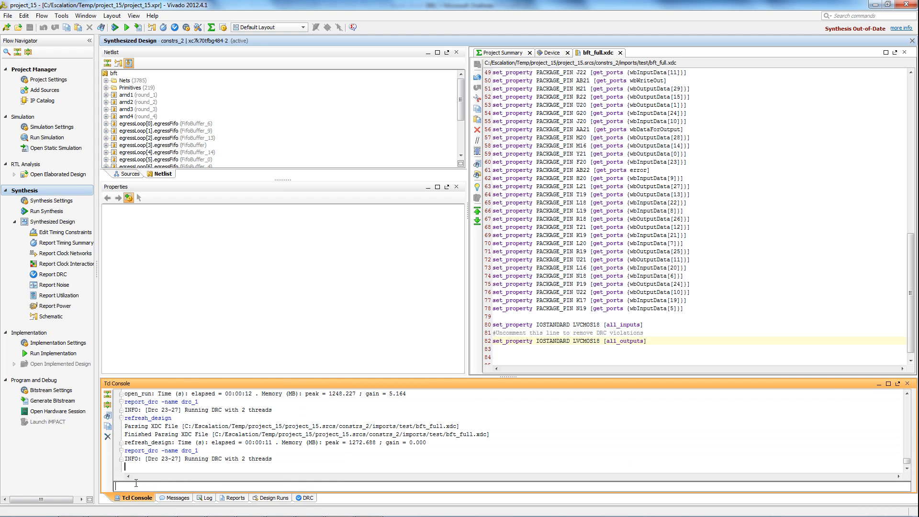
pyautogui.press('Up')
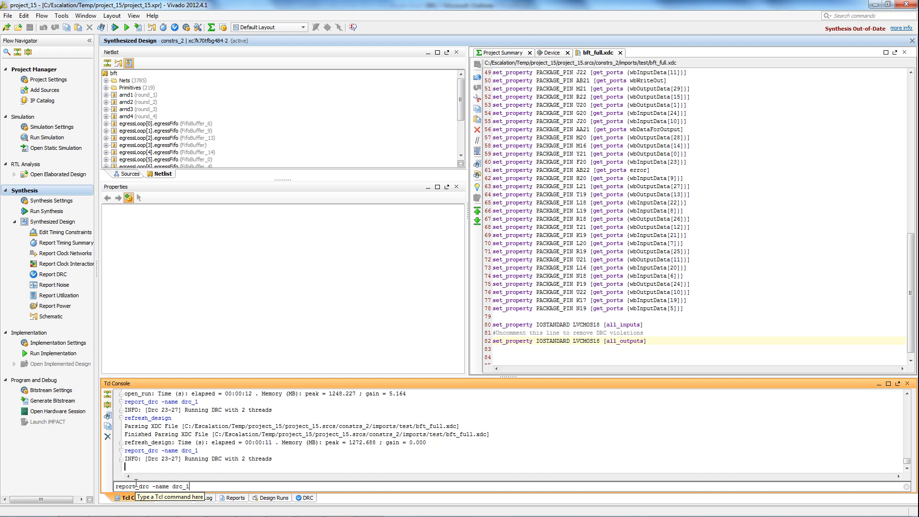
pyautogui.write('-file')
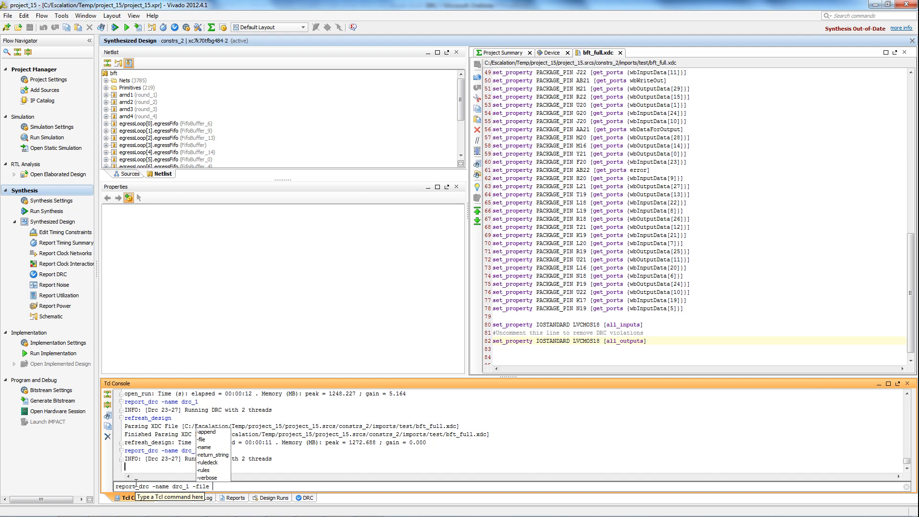
pyautogui.write(' po')
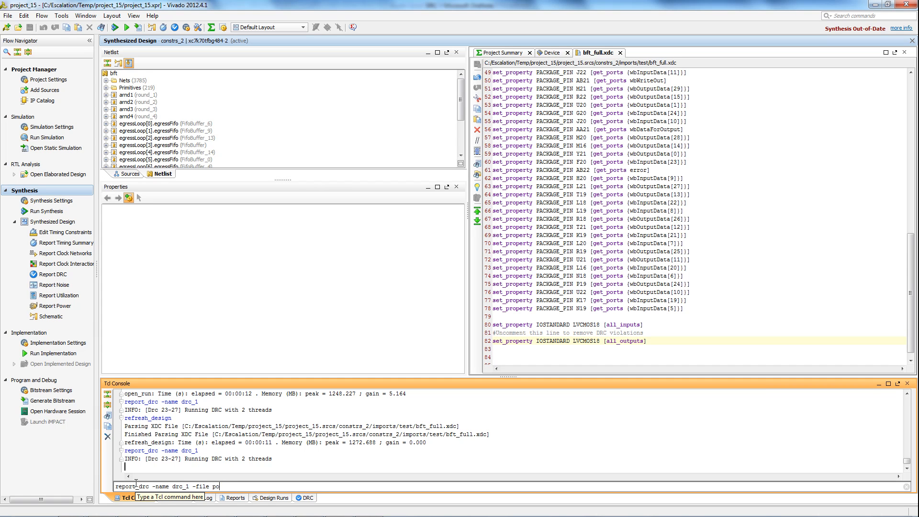
pyautogui.write('st_synth.drc')
pyautogui.press('Return')
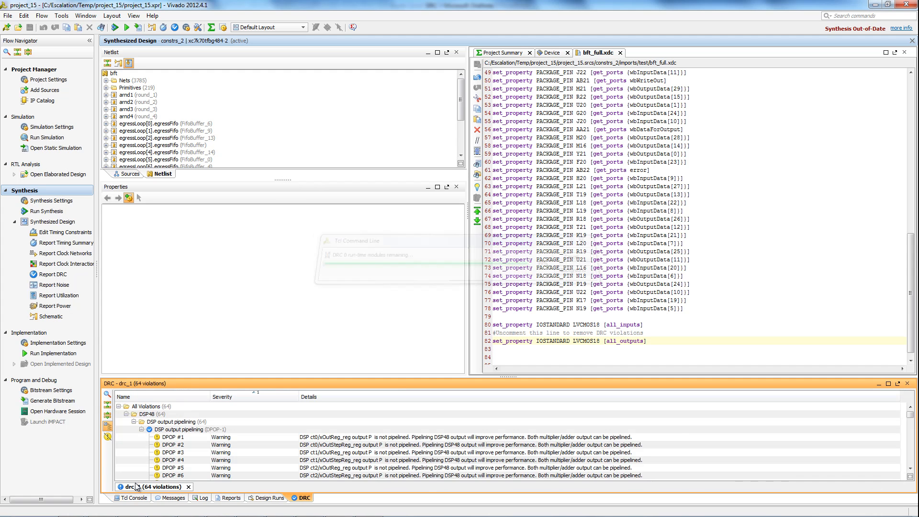
# Switch to Windows Explorer, open post_synth.drc from the project_15 folder in Vim, review the report details, close it and return to Vivado
pyautogui.moveTo(75, 507)
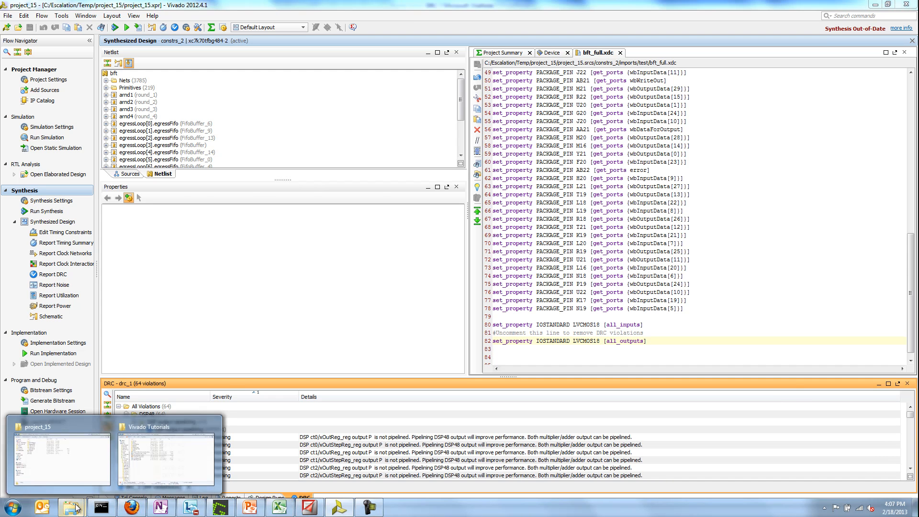
pyautogui.click(63, 460)
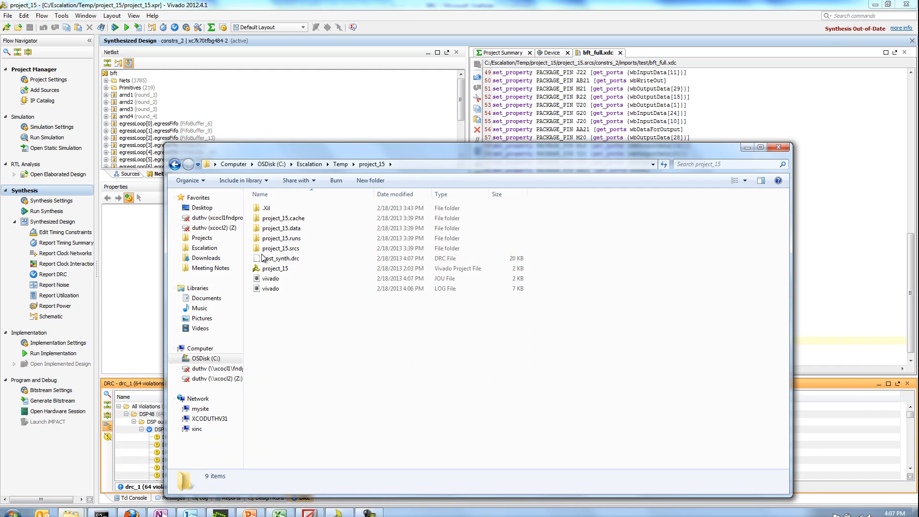
pyautogui.rightClick(286, 259)
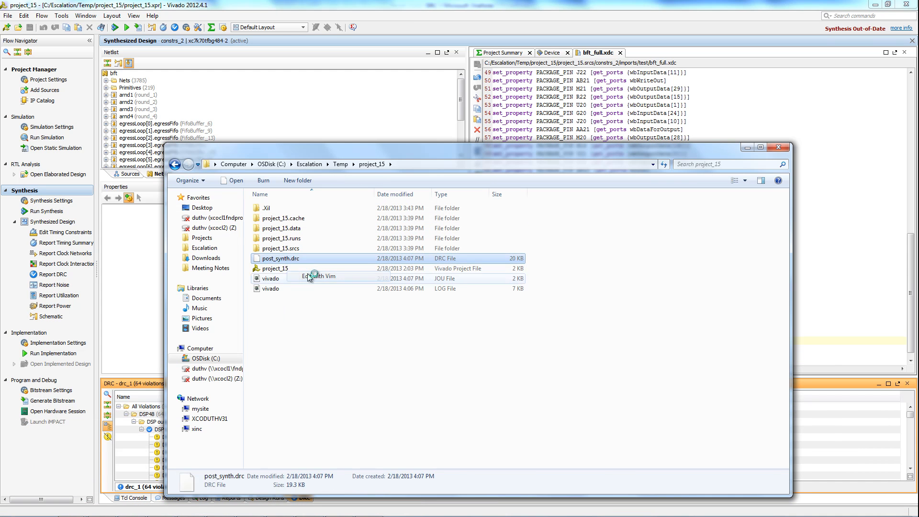
pyautogui.click(307, 276)
pyautogui.moveTo(552, 190)
pyautogui.mouseDown()
pyautogui.moveTo(555, 144)
pyautogui.moveTo(559, 222)
pyautogui.moveTo(564, 198)
pyautogui.mouseUp()
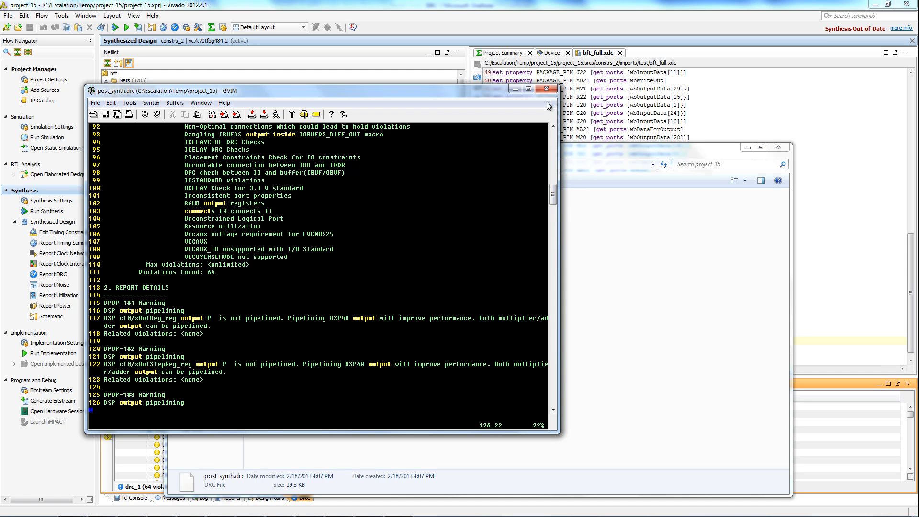
pyautogui.click(546, 90)
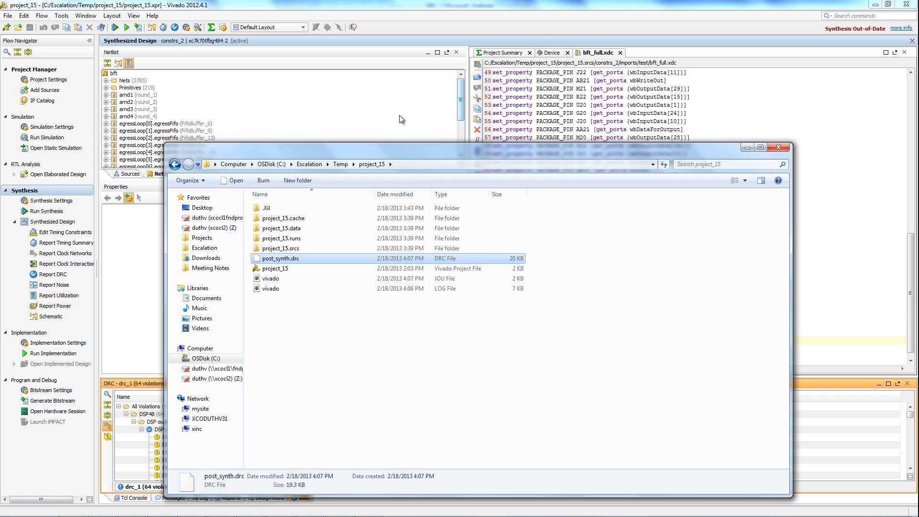
pyautogui.click(400, 115)
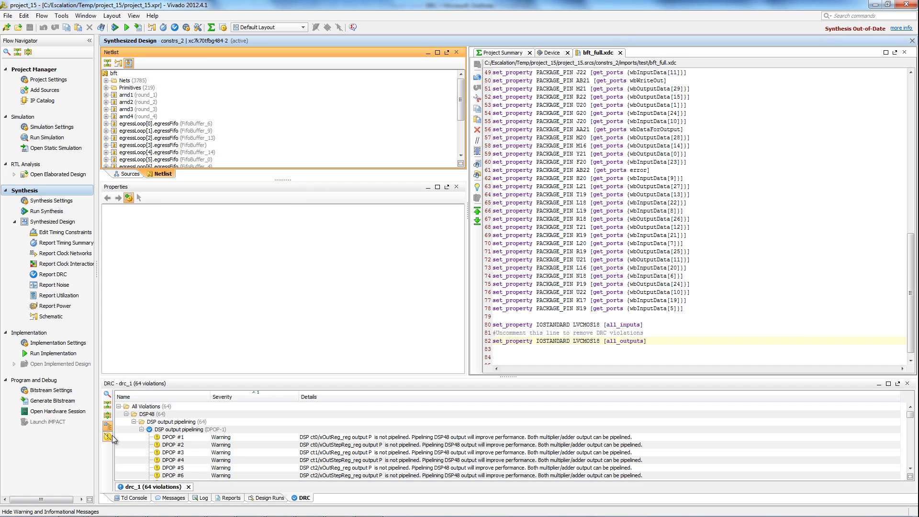
# Run implementation, allowing the out-of-date synthesis to be launched first, and open the implemented design
pyautogui.click(56, 355)
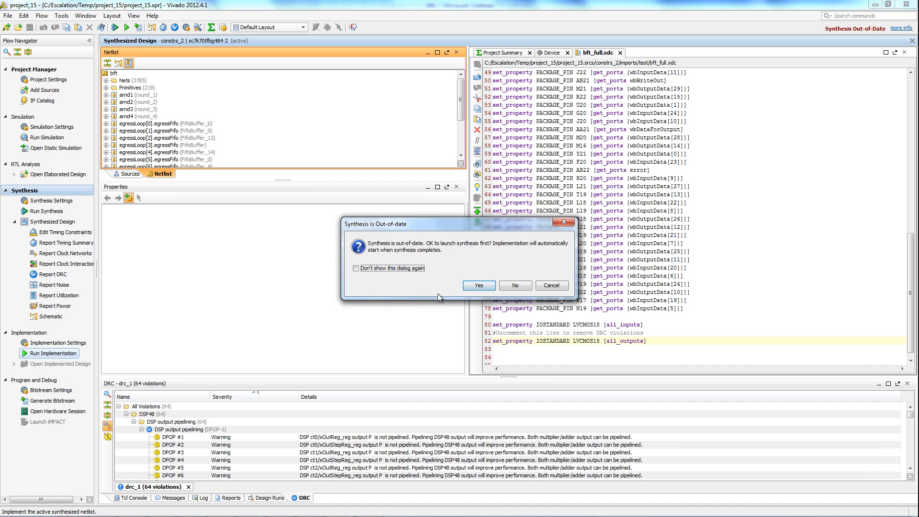
pyautogui.click(478, 285)
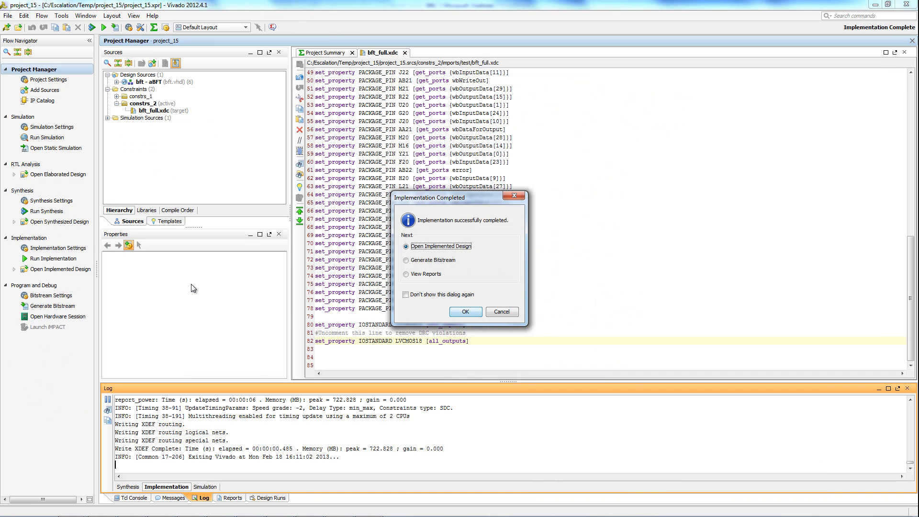
pyautogui.click(471, 312)
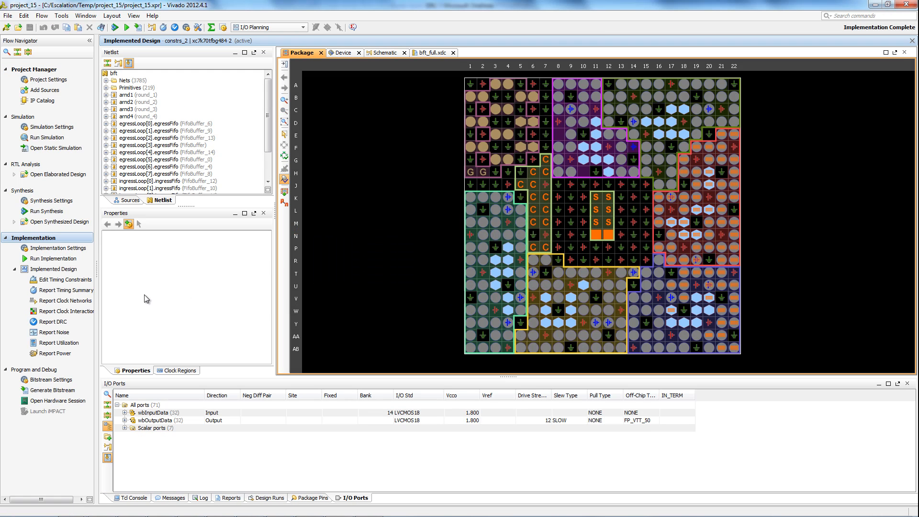
# Run the DRC report drc_1 on the implemented design with all rules, and check the results with warnings hidden and shown
pyautogui.click(51, 325)
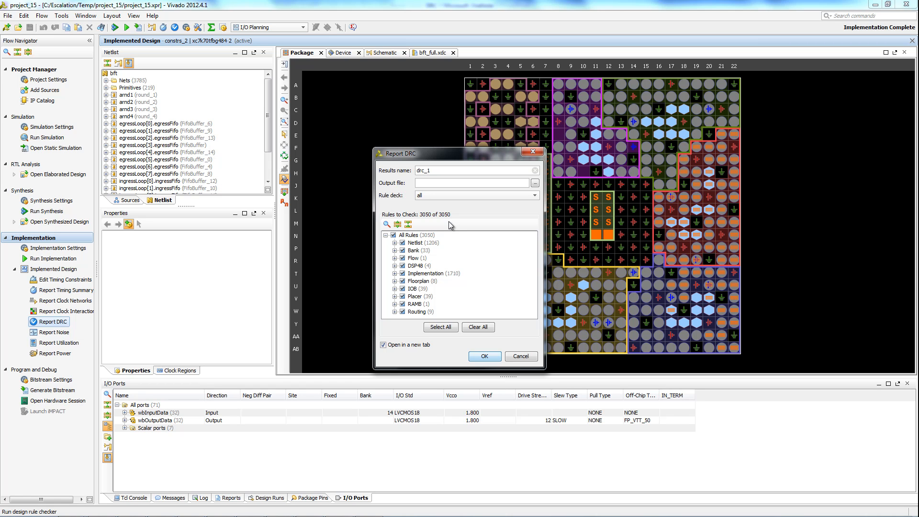
pyautogui.click(484, 356)
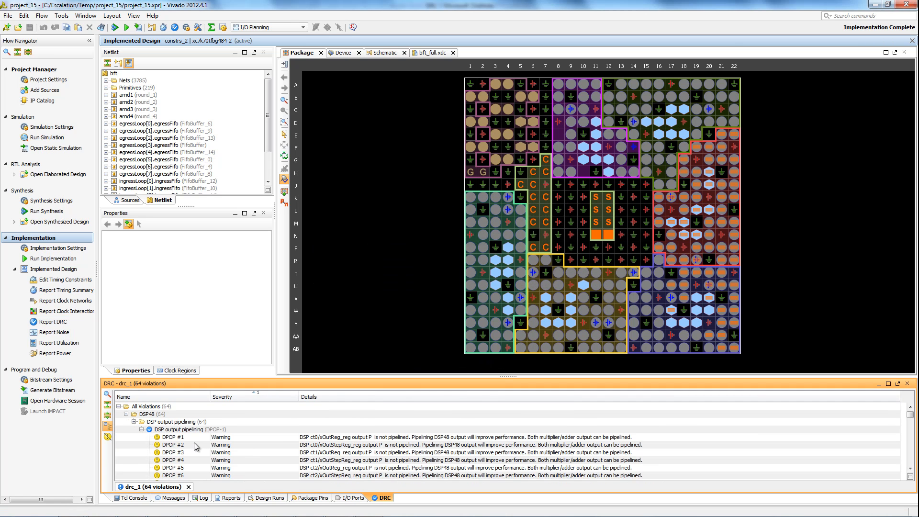
pyautogui.click(107, 436)
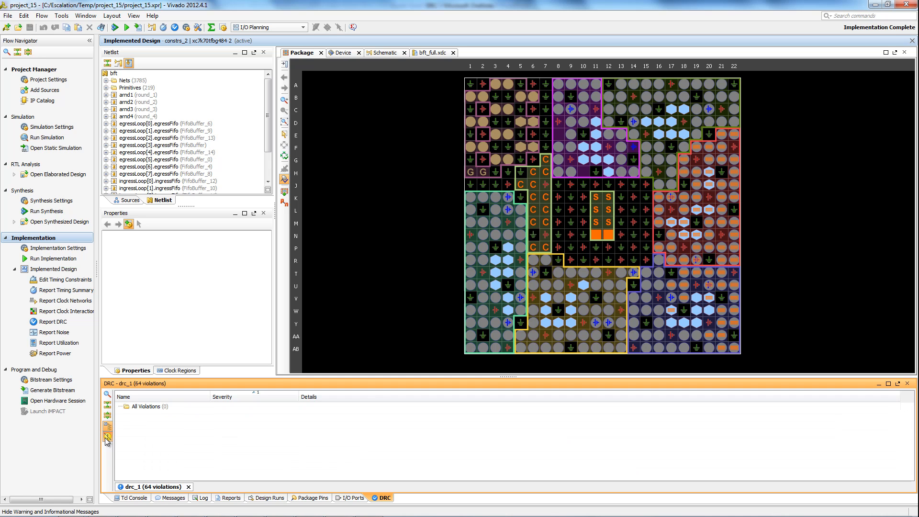
pyautogui.click(106, 436)
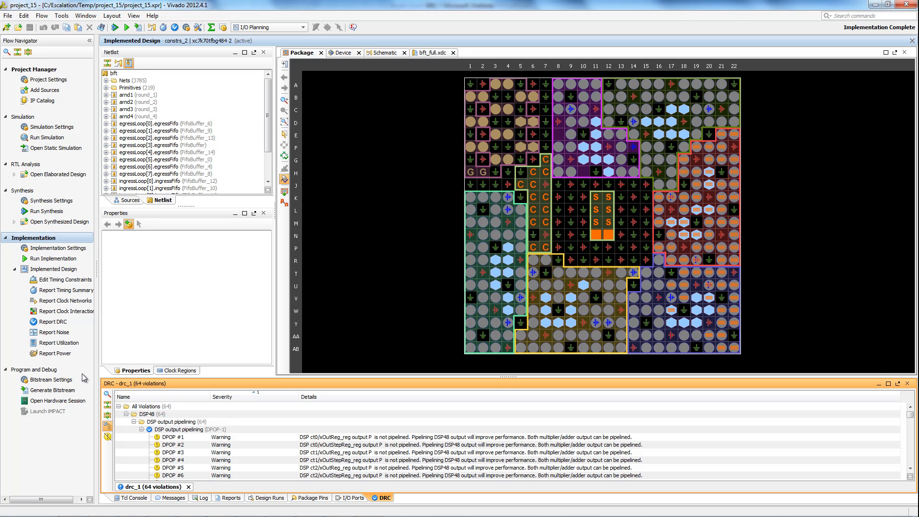
# Start bitstream generation for the implemented design
pyautogui.click(61, 394)
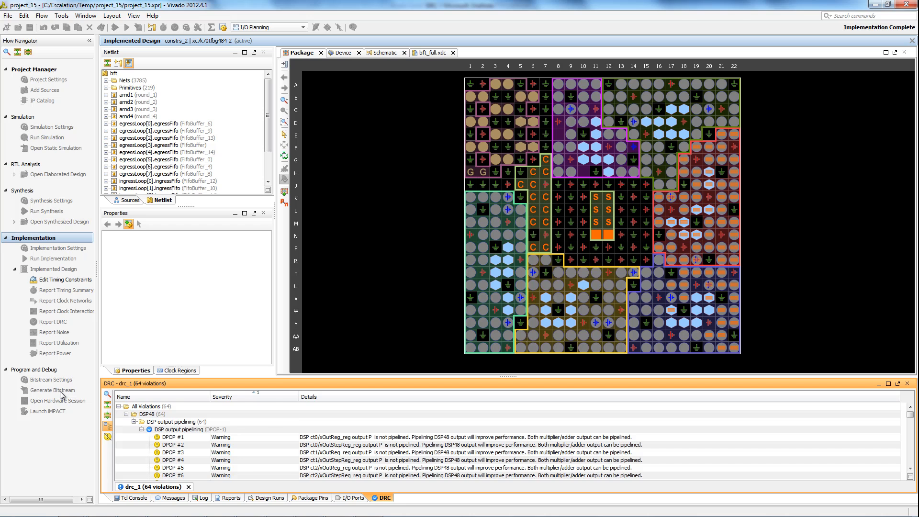